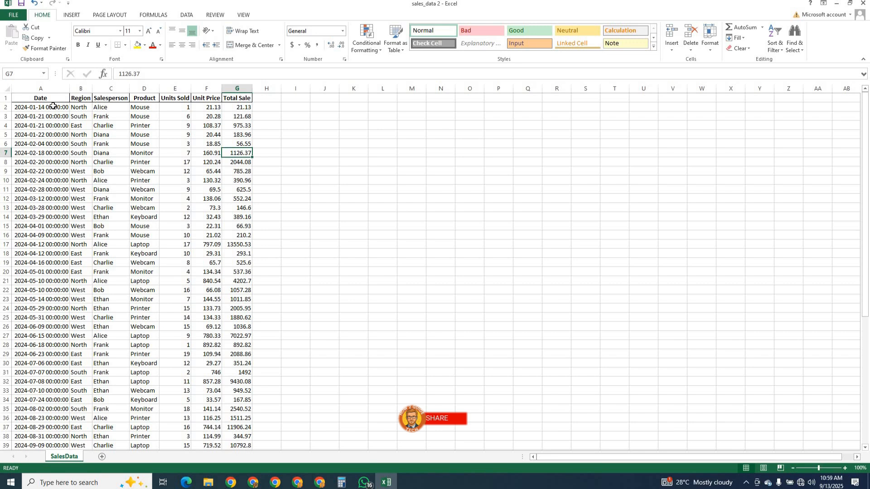
- Convert the sales data range A1:G61 into a table with headers
{"action": "left_click", "coordinate": [53, 106]}
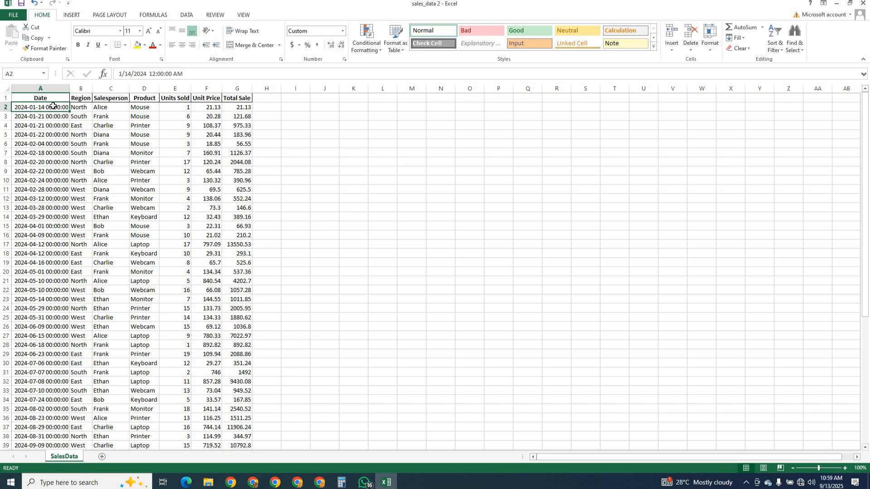
{"action": "key", "text": "ctrl+t"}
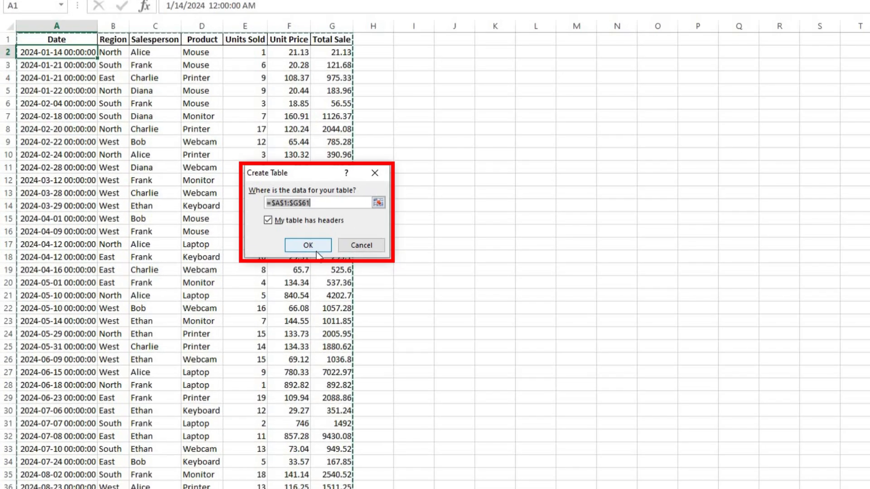
{"action": "left_click", "coordinate": [312, 247]}
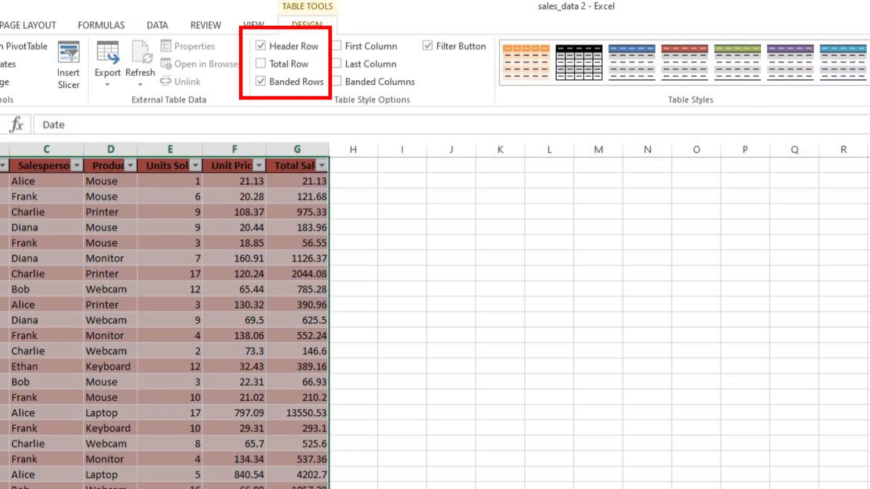
- Apply the black table style with grey bands, and switch the total row on and back off
{"action": "left_click", "coordinate": [579, 62]}
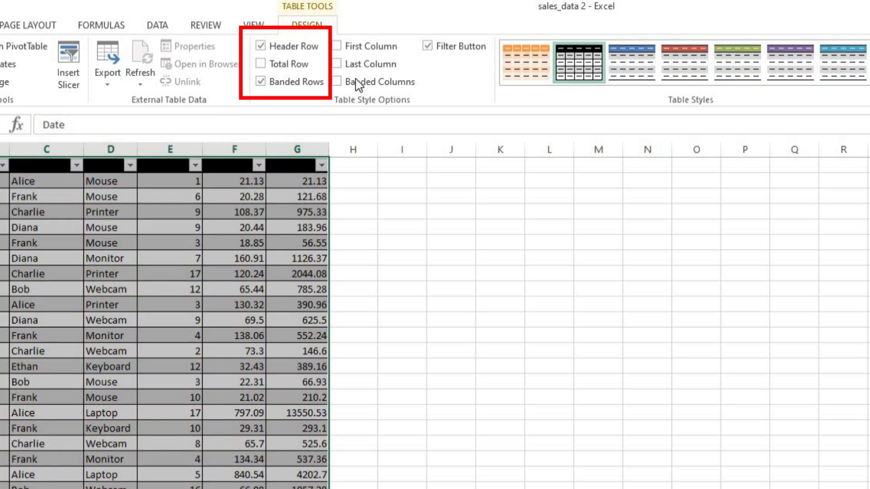
{"action": "left_click", "coordinate": [265, 64]}
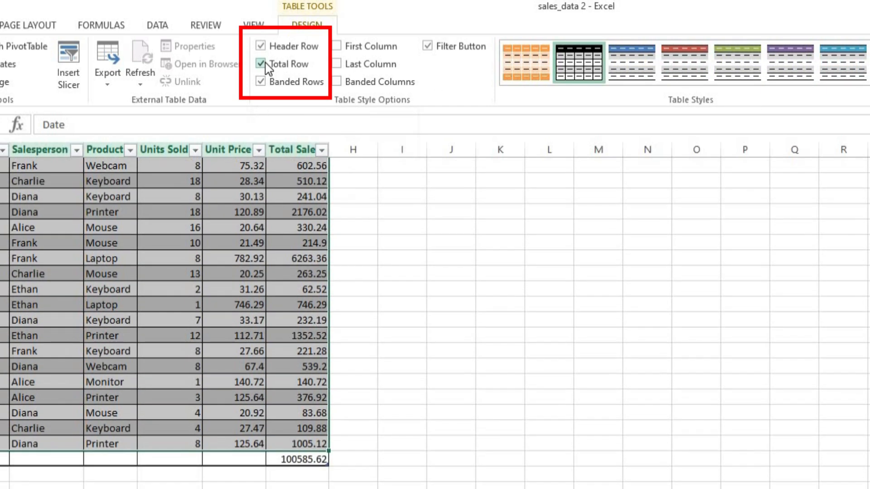
{"action": "left_click", "coordinate": [266, 64]}
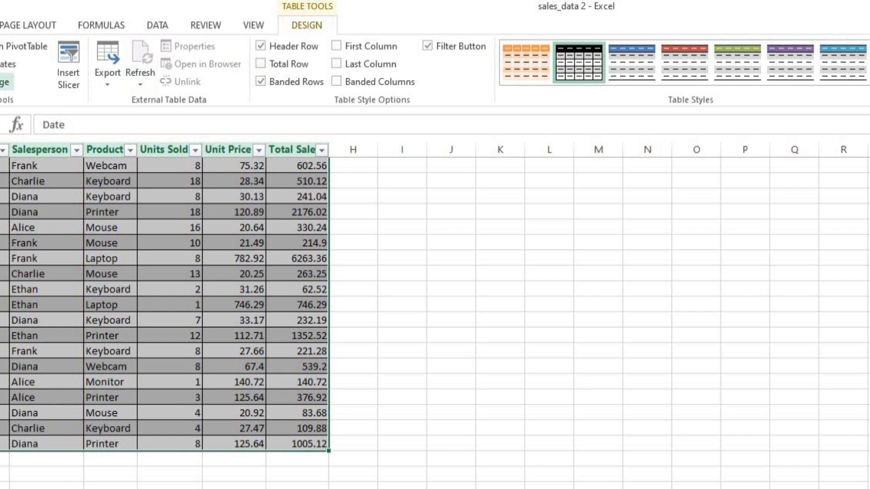
- Name the table Sales_Data
{"action": "type", "text": "Sa"}
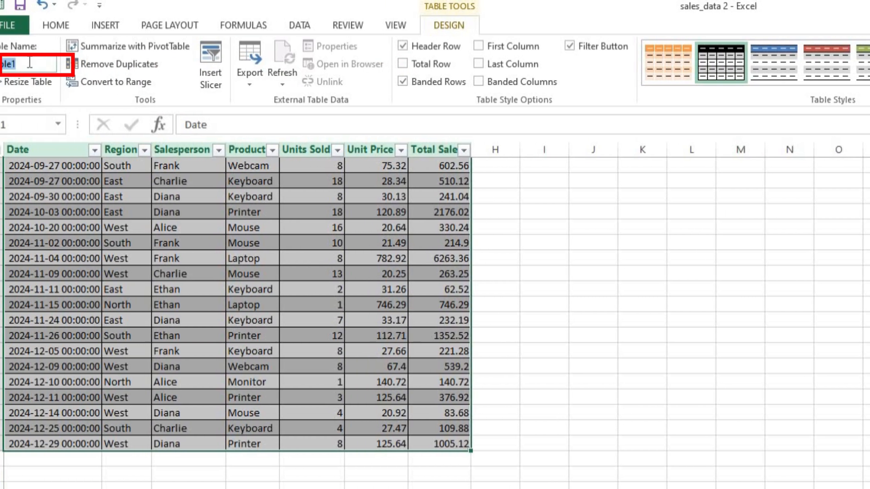
{"action": "type", "text": "les Data"}
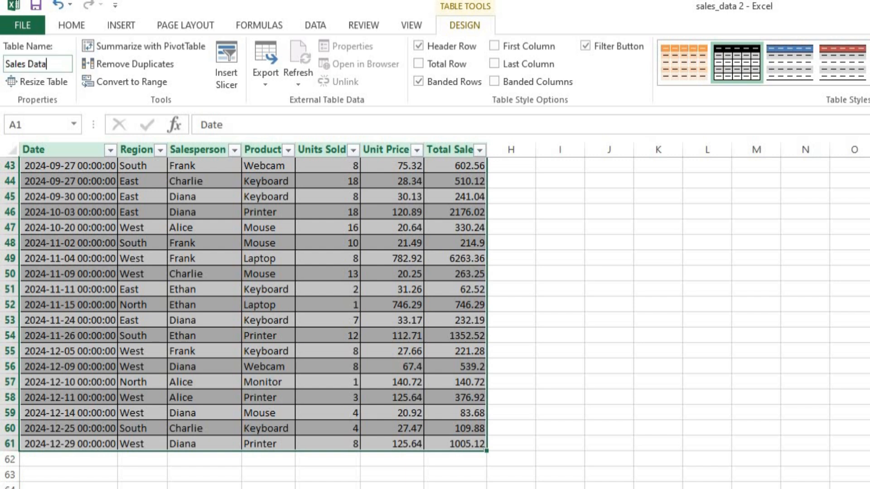
{"action": "left_click", "coordinate": [392, 227]}
- Create a PivotTable from the Sales_Data table on a new worksheet
{"action": "scroll", "coordinate": [392, 227], "scroll_direction": "up", "scroll_amount": 7}
{"action": "scroll", "coordinate": [392, 227], "scroll_direction": "up", "scroll_amount": 7}
{"action": "left_click", "coordinate": [123, 28]}
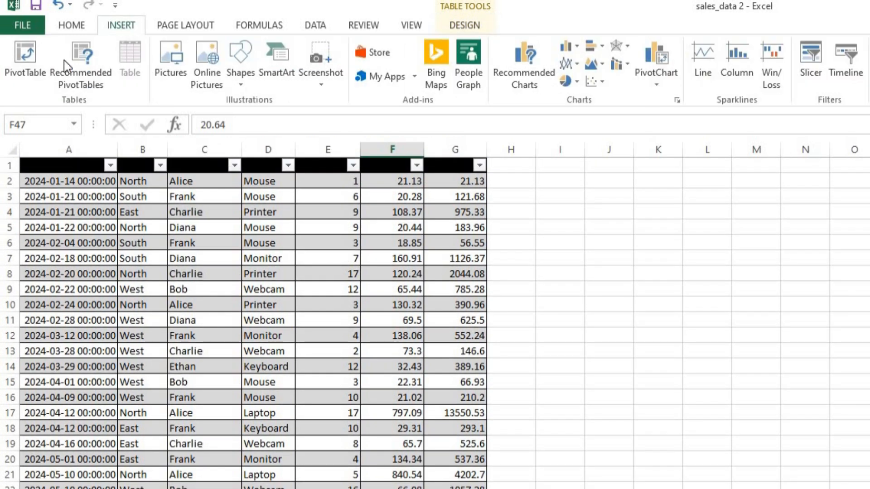
{"action": "left_click", "coordinate": [26, 73]}
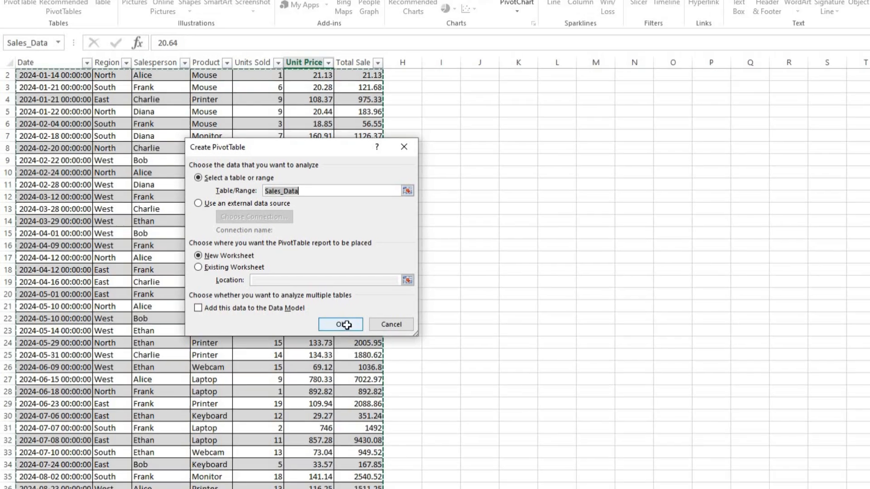
{"action": "left_click", "coordinate": [347, 325]}
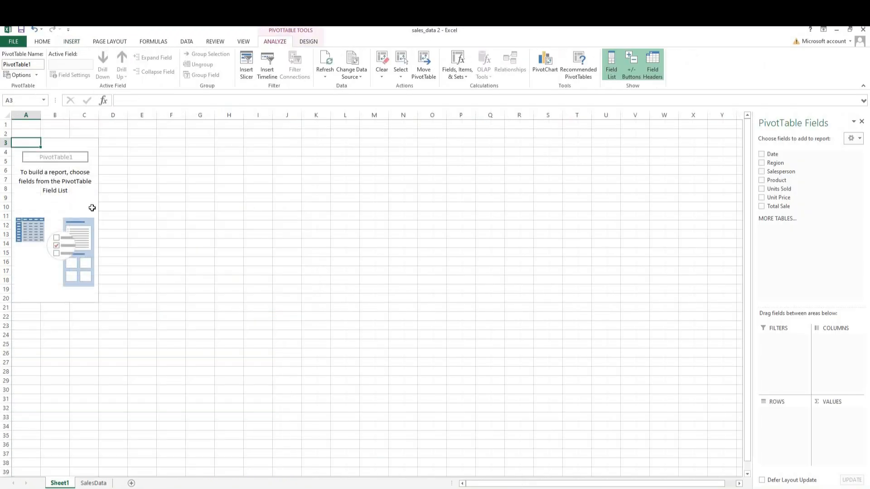
{"action": "left_click", "coordinate": [68, 206]}
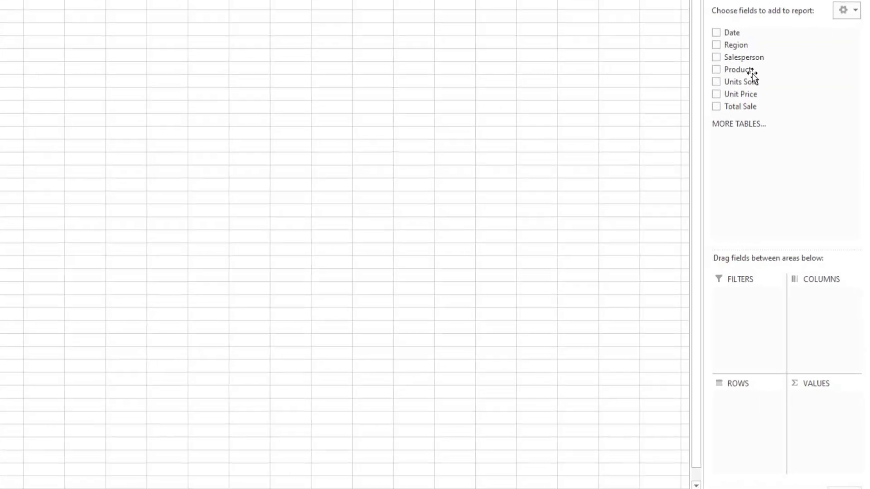
- Set the PivotTable rows to Product above Region, sum Total Sale as the values, and use Salesperson as the report filter
{"action": "left_click_drag", "start_coordinate": [744, 50], "coordinate": [728, 429]}
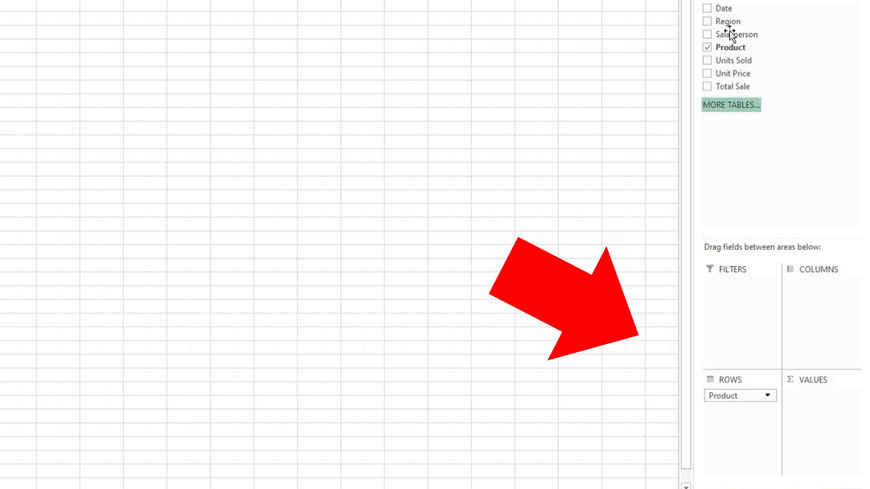
{"action": "left_click_drag", "start_coordinate": [732, 23], "coordinate": [721, 387]}
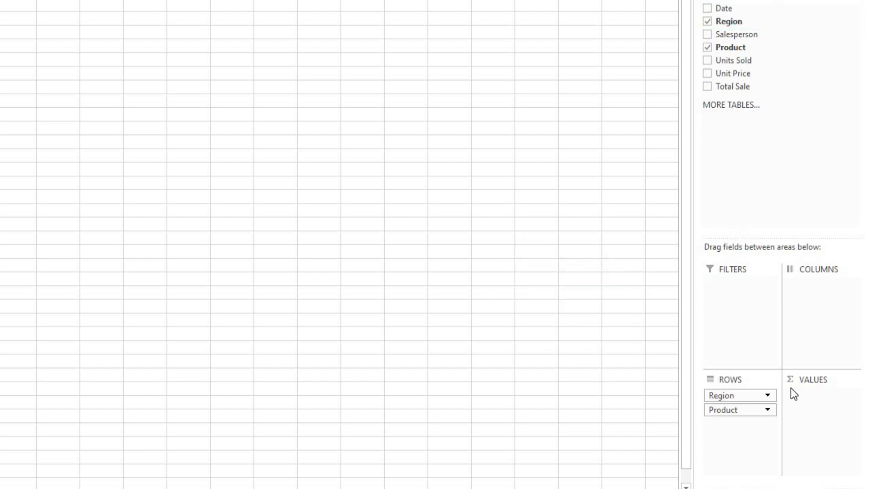
{"action": "left_click_drag", "start_coordinate": [741, 86], "coordinate": [819, 405]}
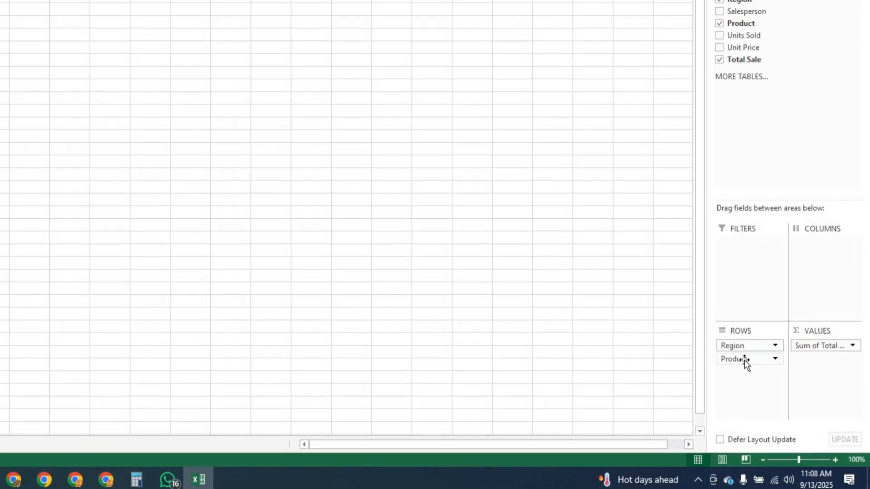
{"action": "left_click_drag", "start_coordinate": [745, 360], "coordinate": [743, 343]}
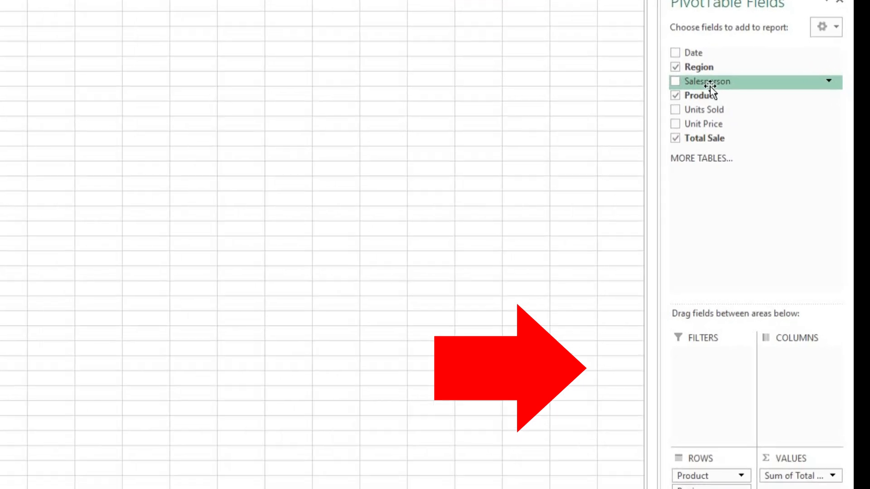
{"action": "left_click_drag", "start_coordinate": [710, 86], "coordinate": [668, 379]}
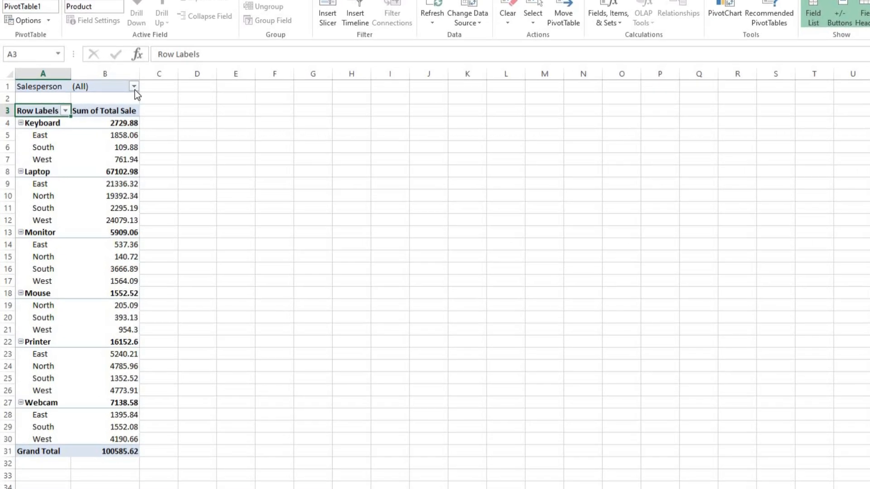
- Filter the PivotTable report to the second salesperson listed
{"action": "left_click", "coordinate": [100, 99]}
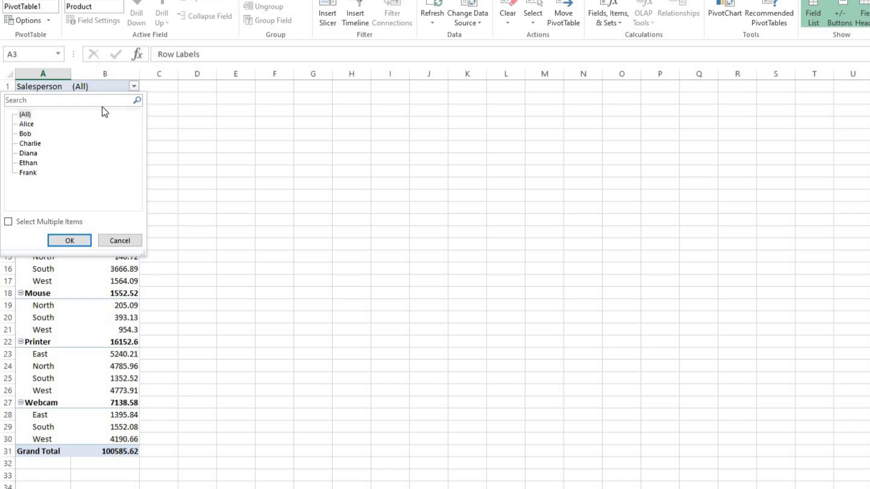
{"action": "left_click", "coordinate": [25, 134]}
{"action": "left_click", "coordinate": [73, 240]}
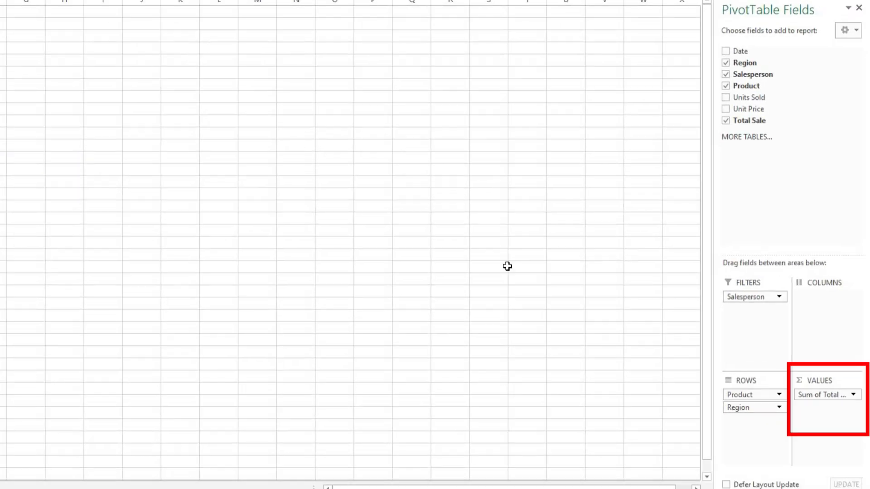
- Add Total Sale to the PivotTable values a second time and summarize that second field by Average
{"action": "left_click", "coordinate": [853, 394]}
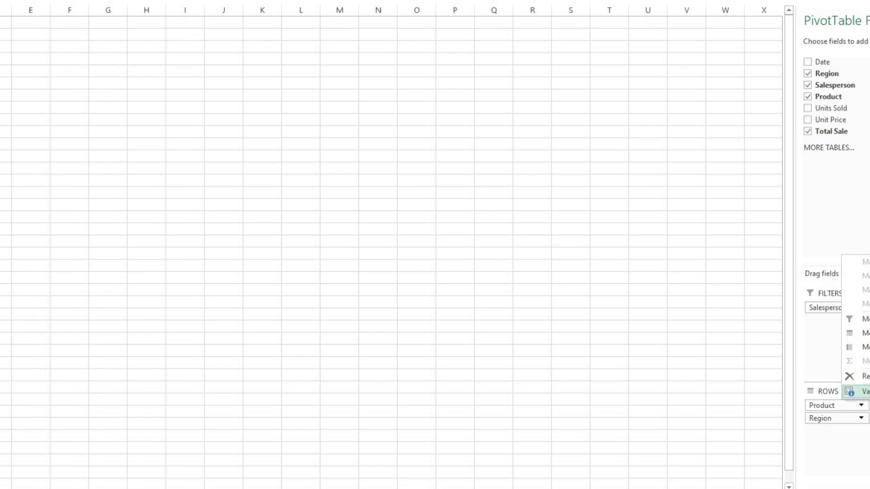
{"action": "left_click", "coordinate": [814, 381]}
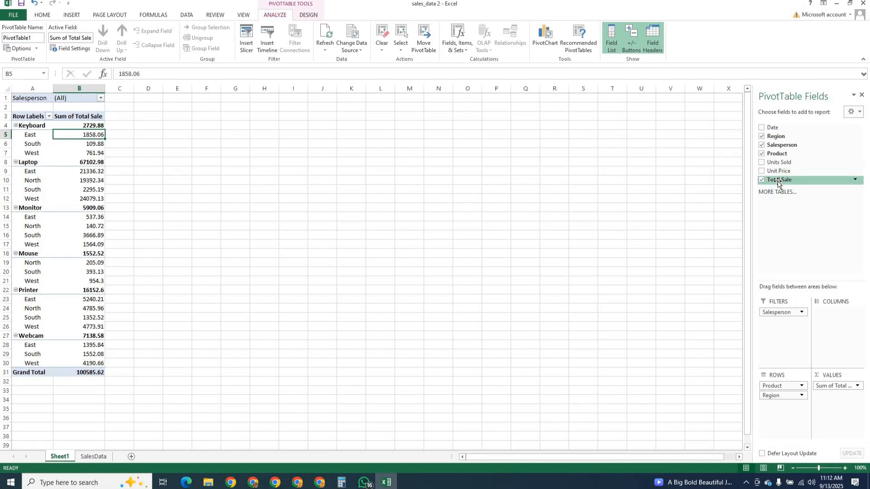
{"action": "left_click_drag", "start_coordinate": [774, 180], "coordinate": [833, 398]}
{"action": "left_click", "coordinate": [858, 396]}
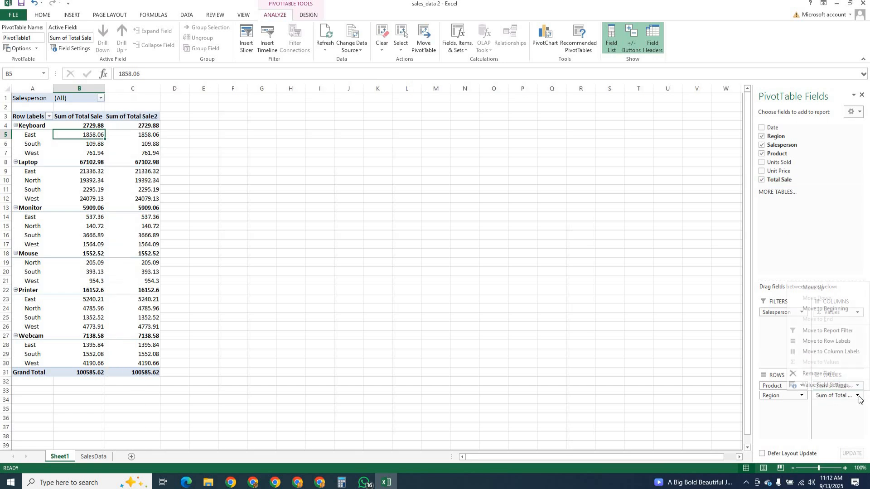
{"action": "left_click", "coordinate": [816, 385]}
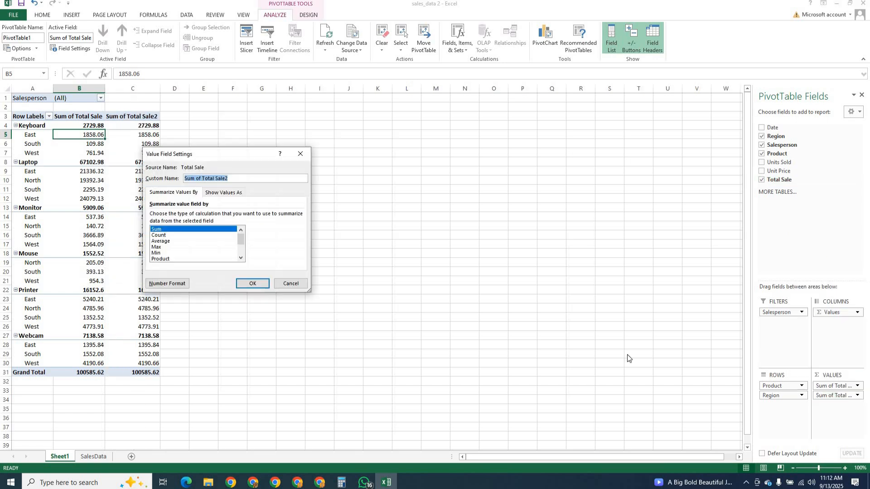
{"action": "left_click", "coordinate": [161, 241]}
{"action": "left_click", "coordinate": [253, 283]}
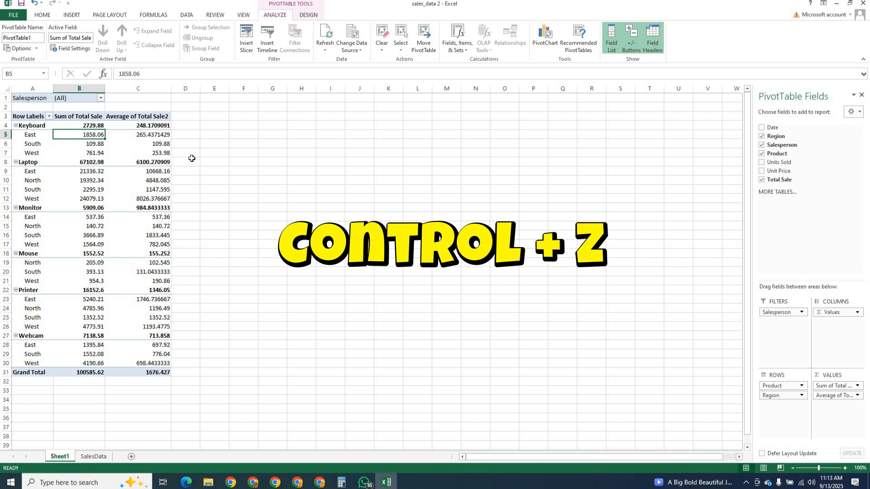
- Turn the PivotTable's banded rows on and back off
{"action": "left_click", "coordinate": [309, 16]}
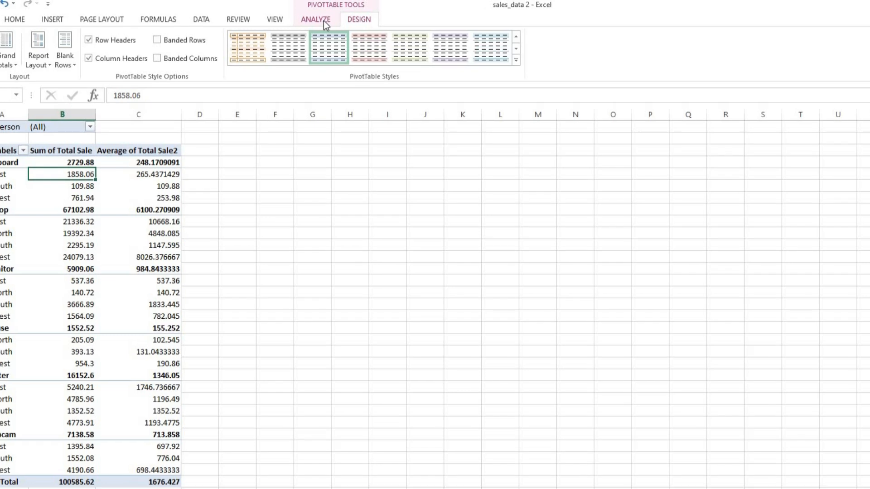
{"action": "left_click", "coordinate": [280, 18]}
{"action": "left_click", "coordinate": [403, 26]}
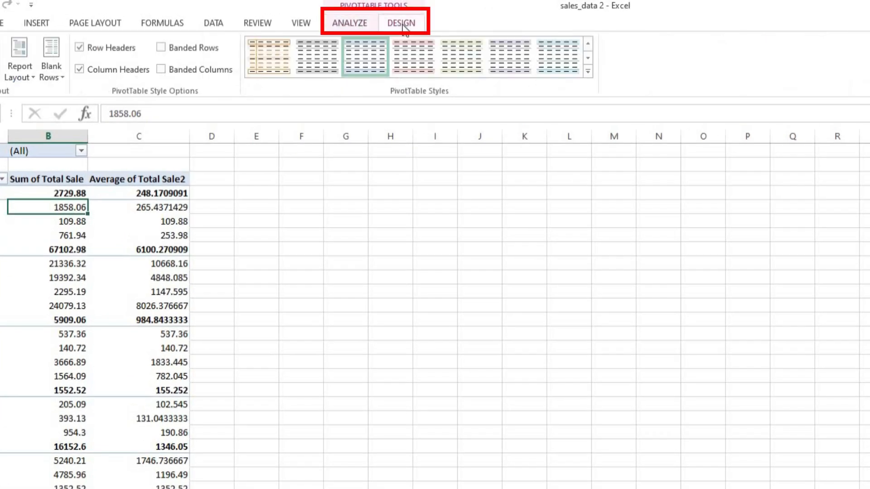
{"action": "left_click", "coordinate": [162, 47]}
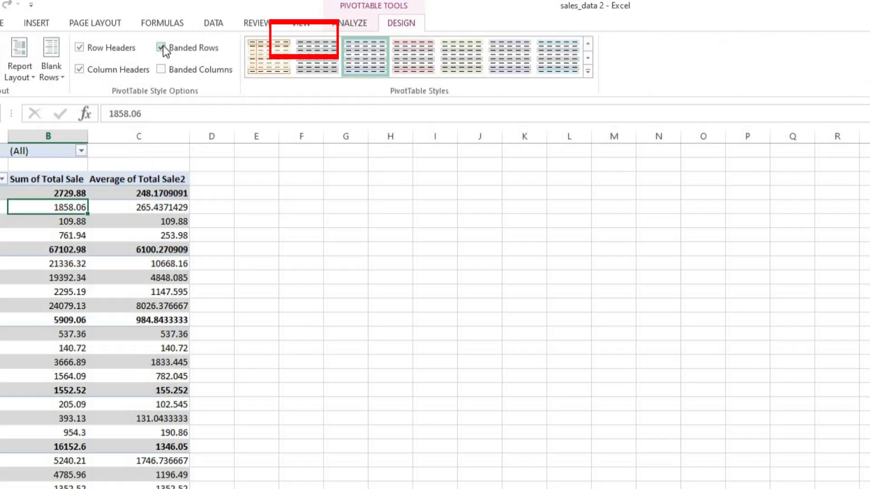
{"action": "left_click", "coordinate": [161, 47]}
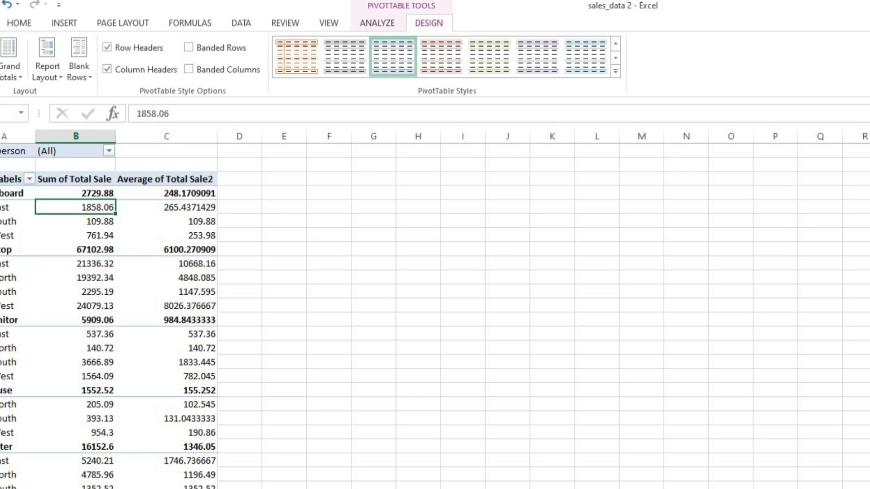
- Show all subtotals at the bottom of each group and turn grand totals on for columns only
{"action": "left_click", "coordinate": [21, 77]}
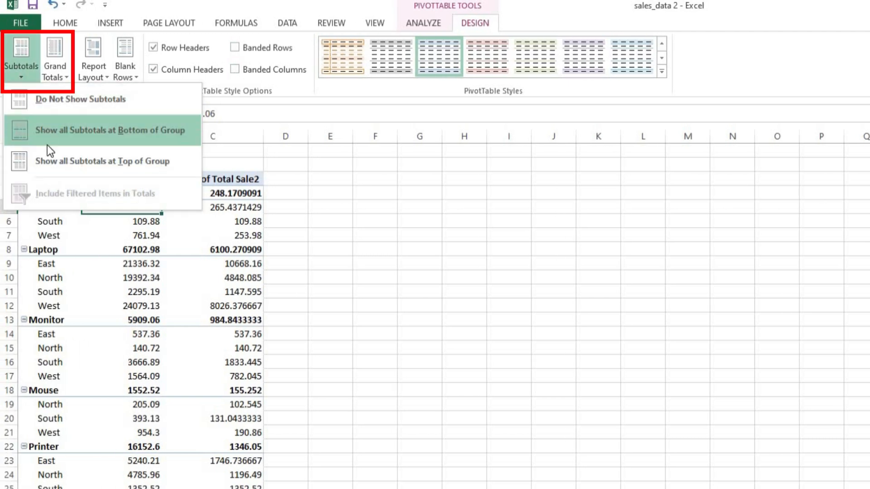
{"action": "left_click", "coordinate": [63, 75]}
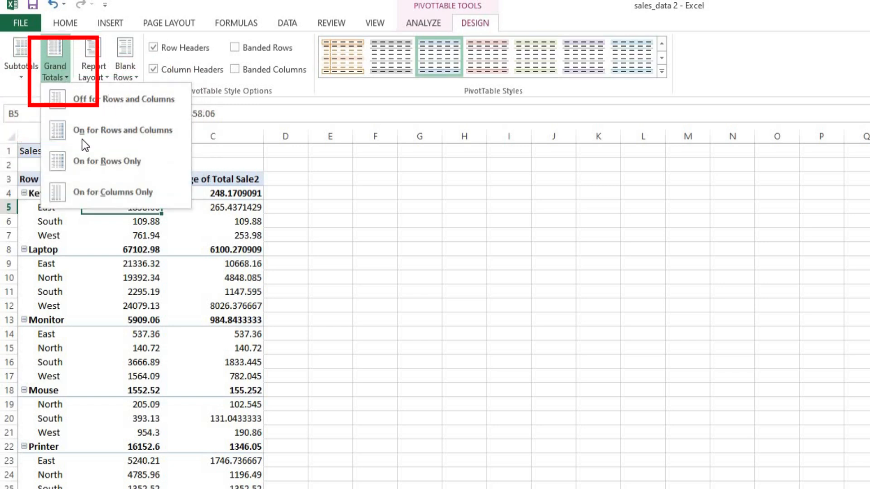
{"action": "left_click", "coordinate": [88, 194]}
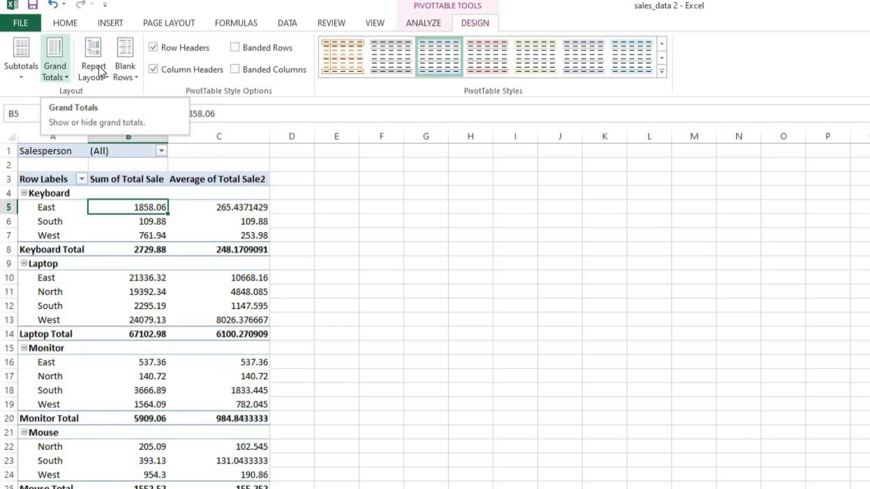
- Try the compact report layout, and settle on showing the PivotTable in tabular form
{"action": "left_click", "coordinate": [100, 71]}
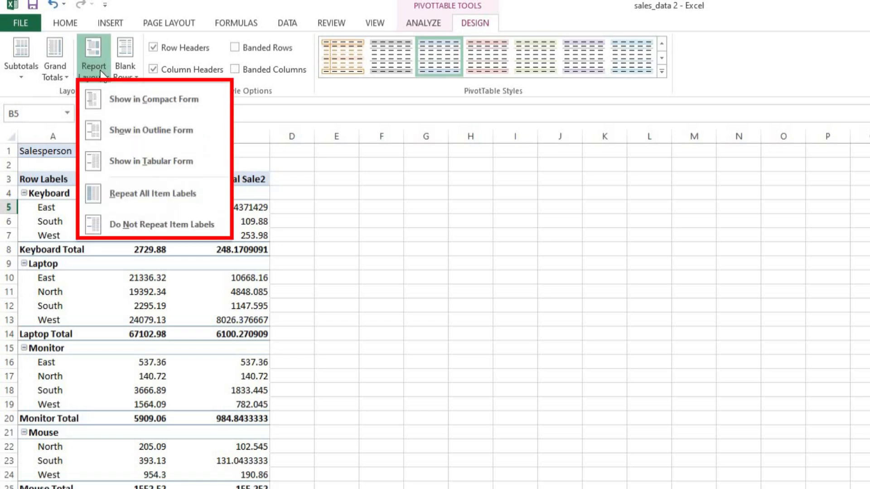
{"action": "left_click", "coordinate": [114, 100]}
{"action": "left_click", "coordinate": [101, 69]}
{"action": "left_click", "coordinate": [109, 104]}
{"action": "left_click", "coordinate": [99, 71]}
{"action": "left_click", "coordinate": [113, 157]}
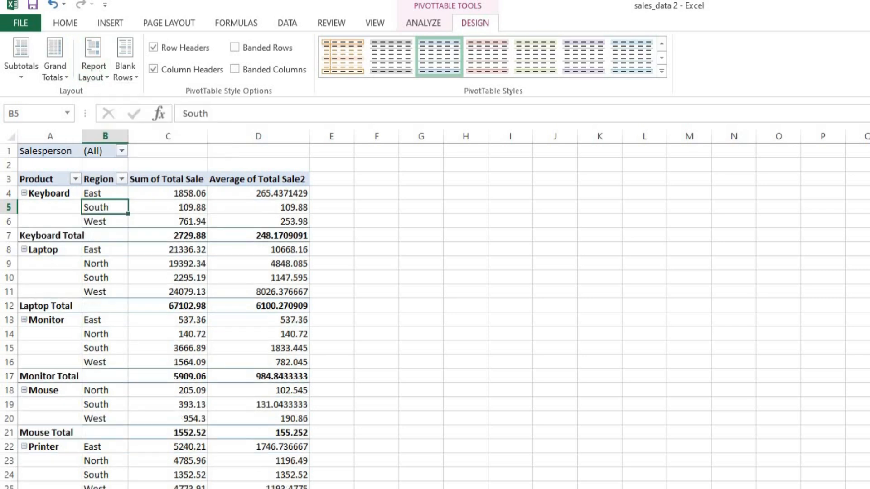
- View the Region field's subtotal and filter settings and dismiss them
{"action": "left_click", "coordinate": [414, 27]}
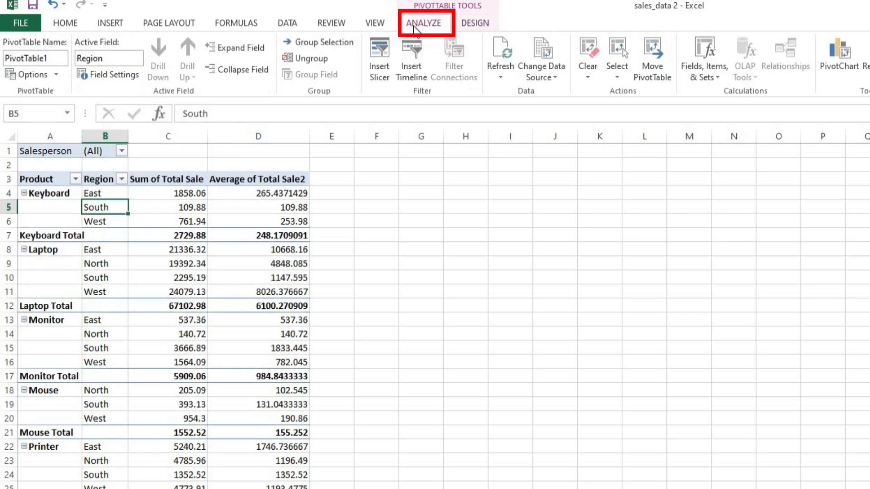
{"action": "left_click", "coordinate": [120, 78]}
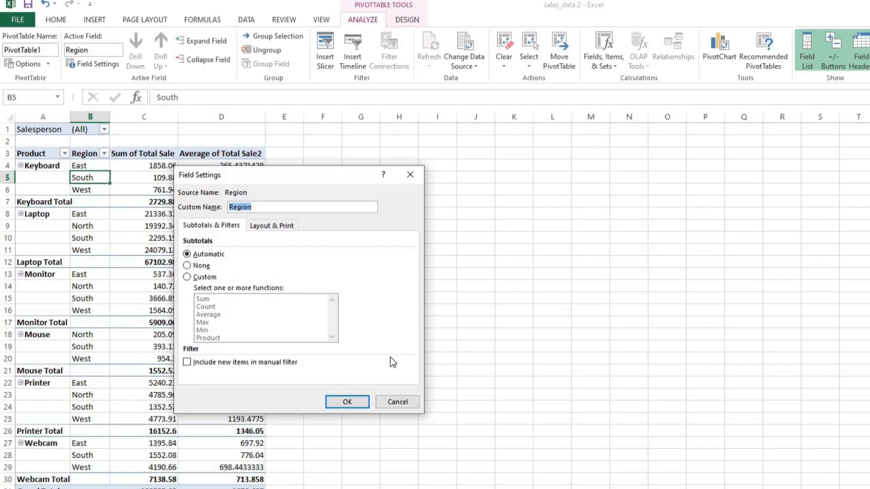
{"action": "left_click", "coordinate": [397, 402]}
- Browse the Number, Accounting, Currency and General formats for the Sum of Total Sale field, and leave its settings without applying a change
{"action": "left_click", "coordinate": [167, 166]}
{"action": "left_click", "coordinate": [109, 69]}
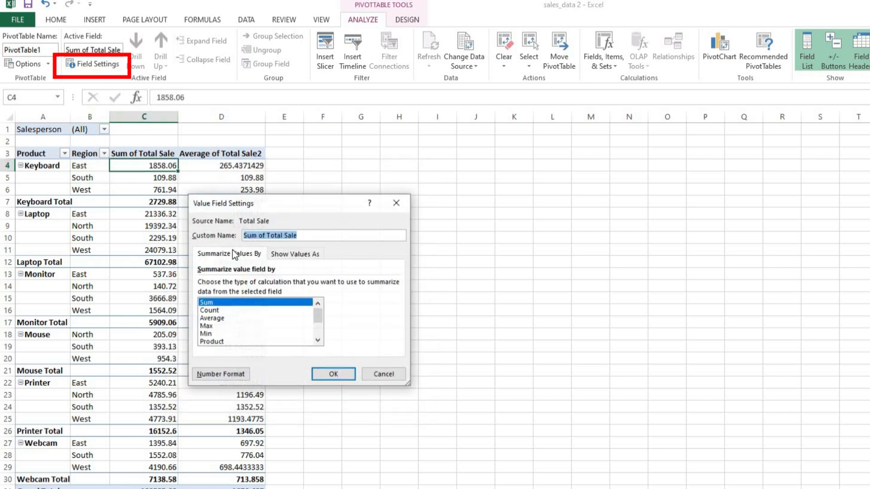
{"action": "left_click", "coordinate": [220, 374]}
{"action": "left_click", "coordinate": [177, 215]}
{"action": "left_click", "coordinate": [174, 230]}
{"action": "left_click", "coordinate": [169, 222]}
{"action": "left_click", "coordinate": [166, 207]}
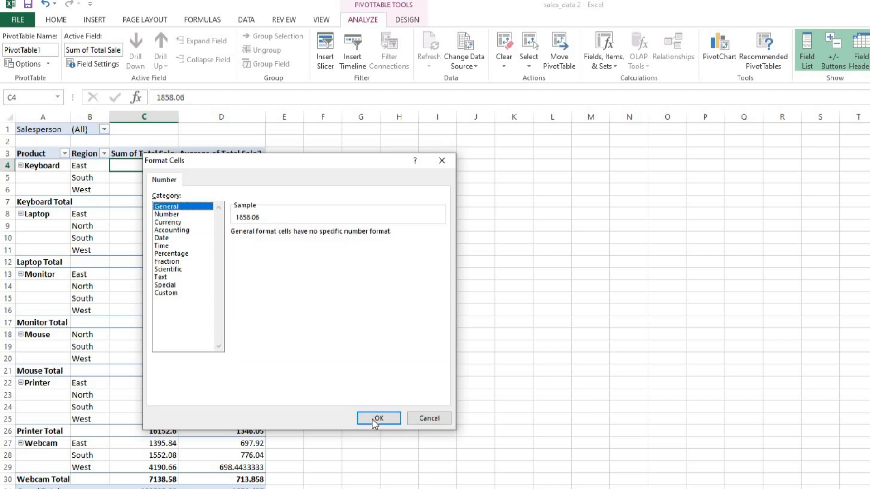
{"action": "left_click", "coordinate": [379, 418]}
{"action": "left_click", "coordinate": [380, 374]}
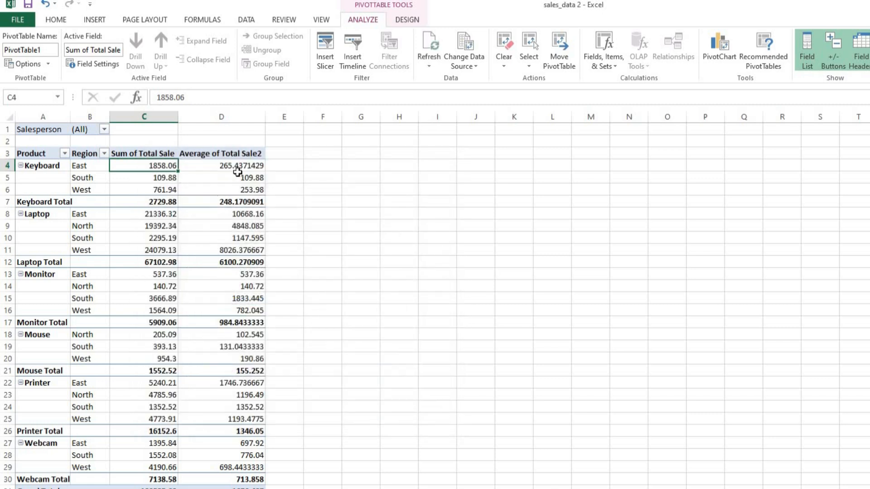
- Review the value field settings for Sum of Total Sale from its Keyboard East cell and dismiss them
{"action": "right_click", "coordinate": [163, 168]}
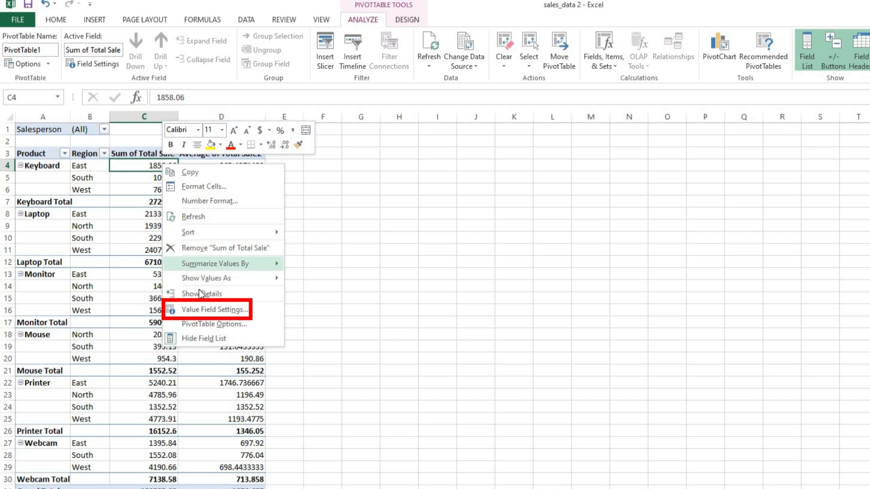
{"action": "left_click", "coordinate": [200, 309]}
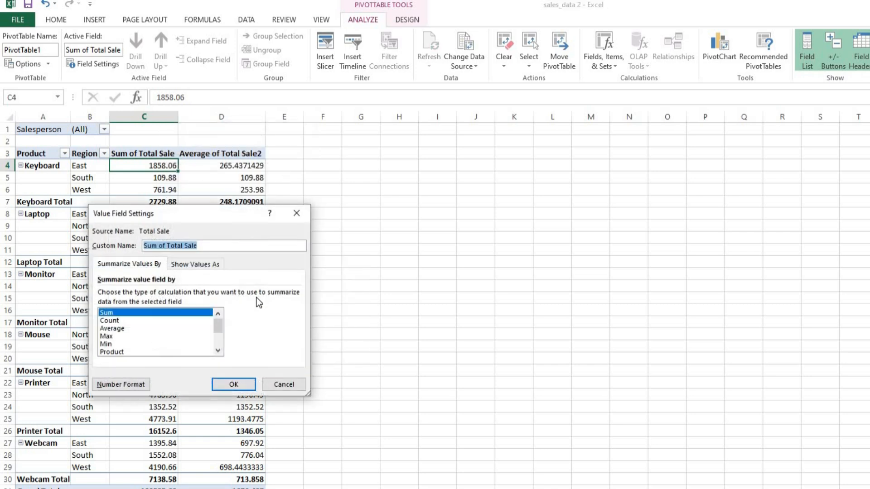
{"action": "left_click", "coordinate": [291, 384]}
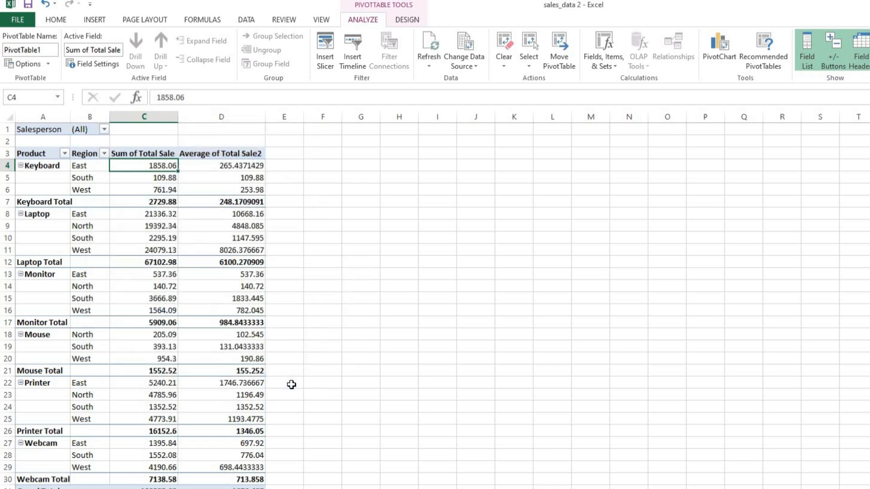
- Insert a clustered column and line combo PivotChart with a secondary axis, and place it beside the PivotTable's upper rows
{"action": "left_click", "coordinate": [94, 19]}
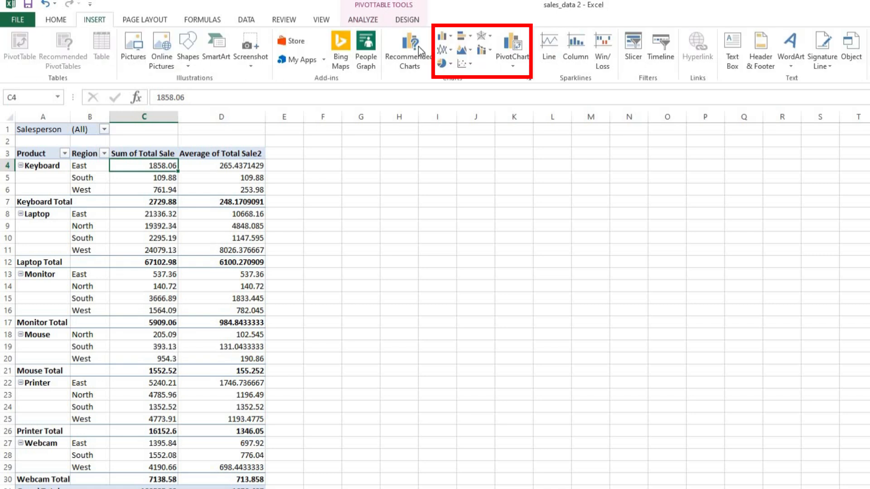
{"action": "left_click", "coordinate": [491, 52]}
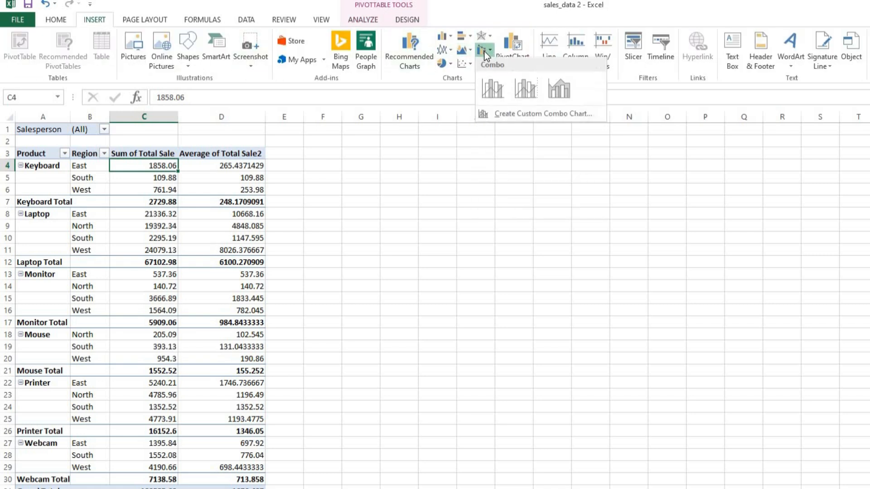
{"action": "left_click", "coordinate": [533, 92]}
{"action": "left_click_drag", "start_coordinate": [507, 295], "coordinate": [598, 160]}
- Insert a slicer for the Region field and position it just below the PivotChart
{"action": "left_click", "coordinate": [242, 49]}
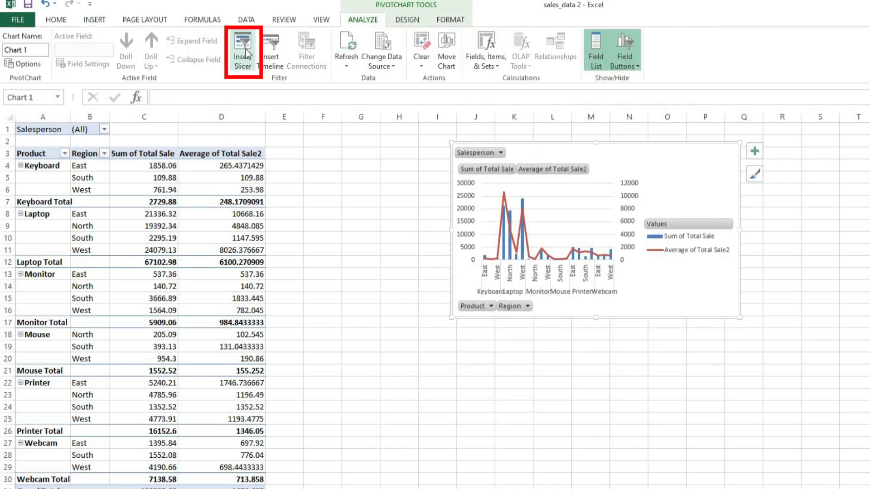
{"action": "left_click", "coordinate": [245, 225]}
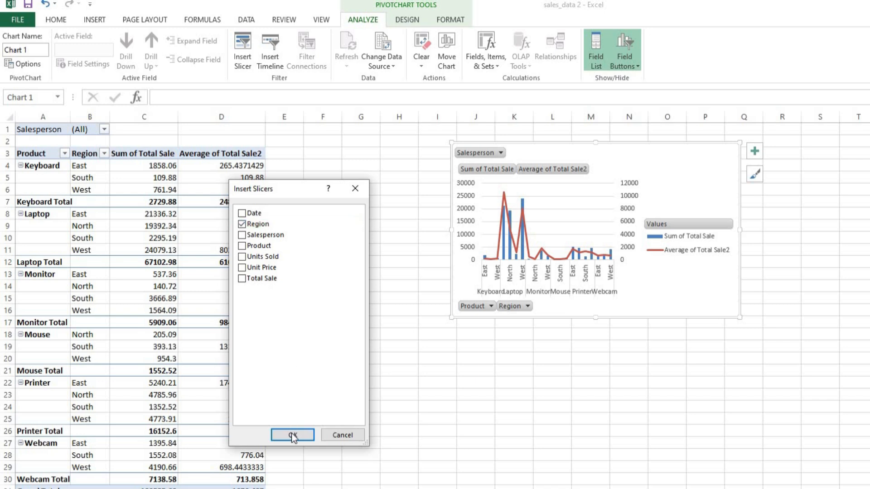
{"action": "left_click", "coordinate": [500, 398]}
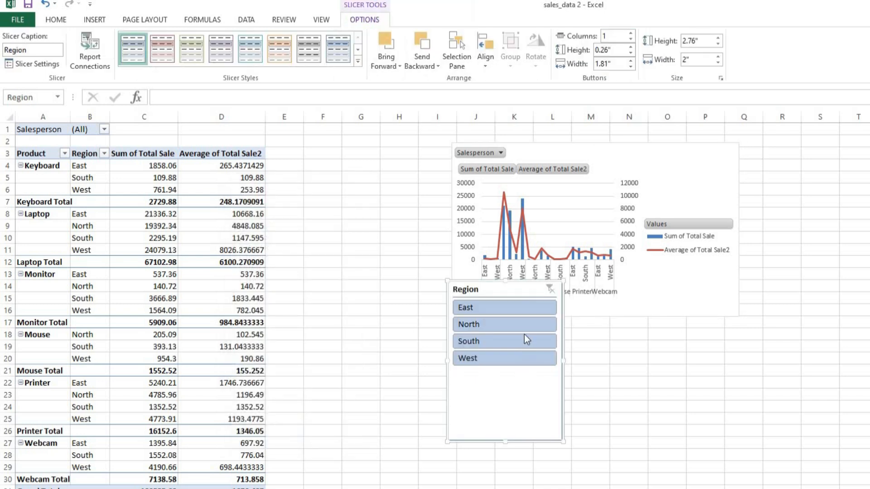
{"action": "mouse_move", "coordinate": [508, 344]}
{"action": "left_mouse_down"}
{"action": "mouse_move", "coordinate": [524, 332]}
{"action": "mouse_move", "coordinate": [515, 330]}
{"action": "left_mouse_up"}
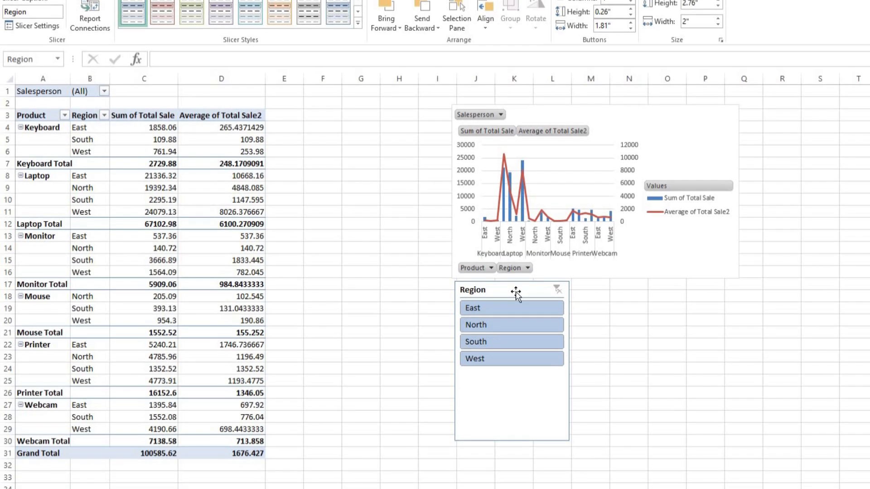
- Filter the PivotTable and chart by East, North, South and West in turn with the Region slicer, and clear the filter
{"action": "left_click", "coordinate": [502, 311]}
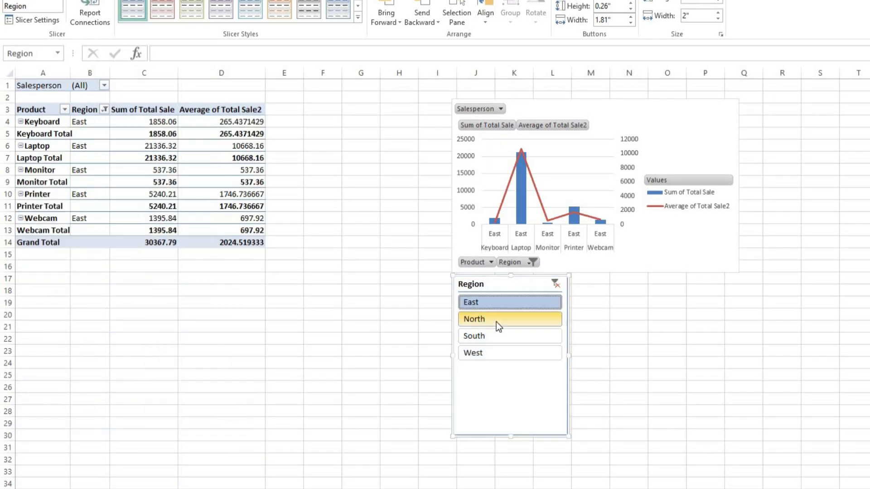
{"action": "left_click", "coordinate": [496, 322]}
{"action": "left_click", "coordinate": [492, 336]}
{"action": "left_click", "coordinate": [490, 352]}
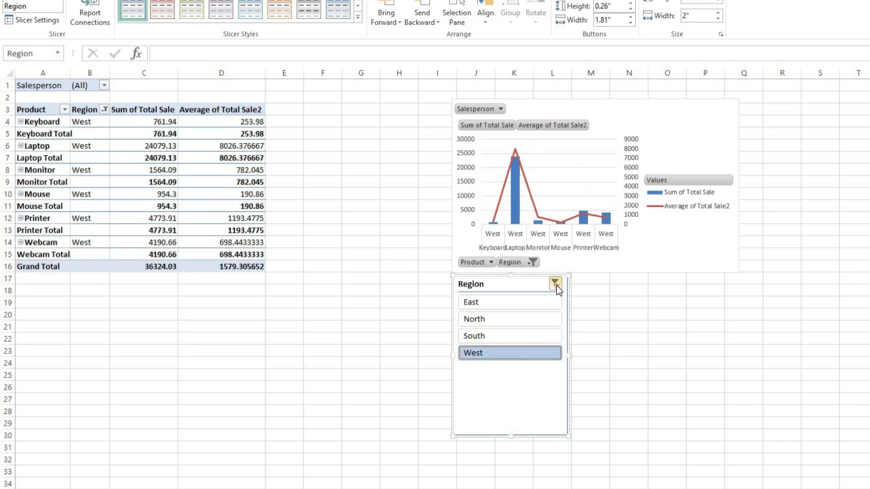
{"action": "left_click", "coordinate": [556, 284]}
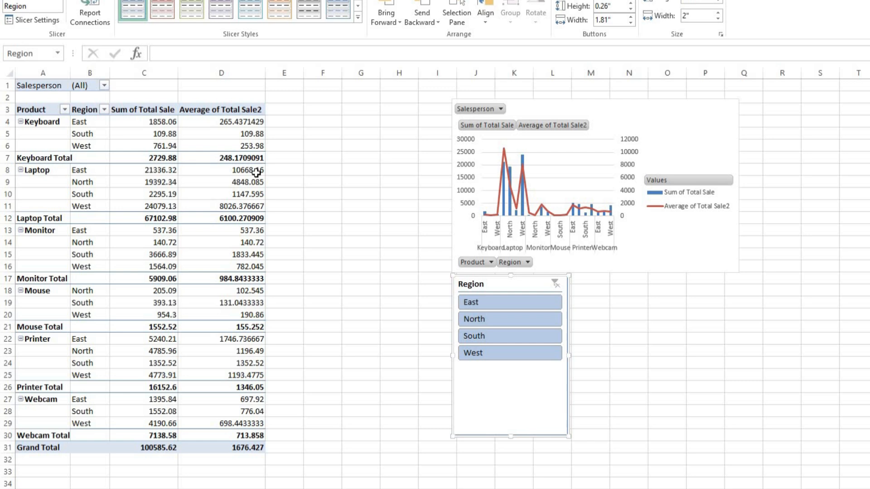
- Refresh the PivotTable so it picks up the changed source sales data
{"action": "left_click", "coordinate": [144, 303]}
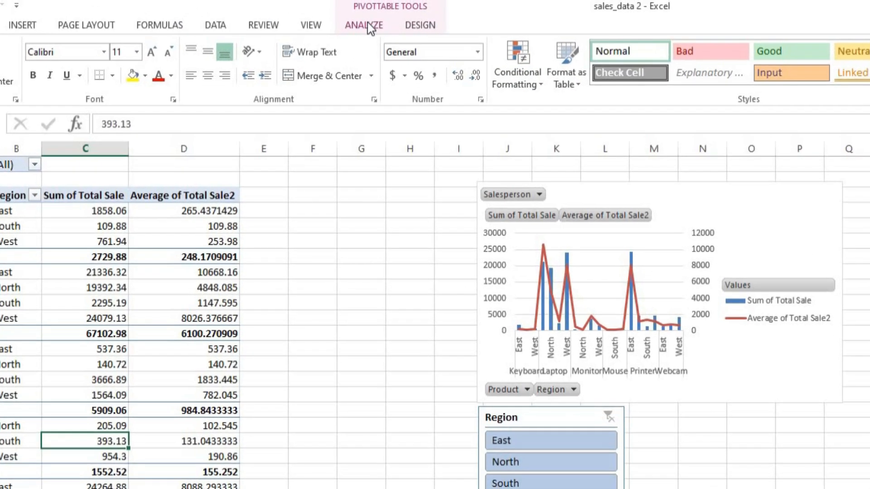
{"action": "left_click", "coordinate": [368, 25]}
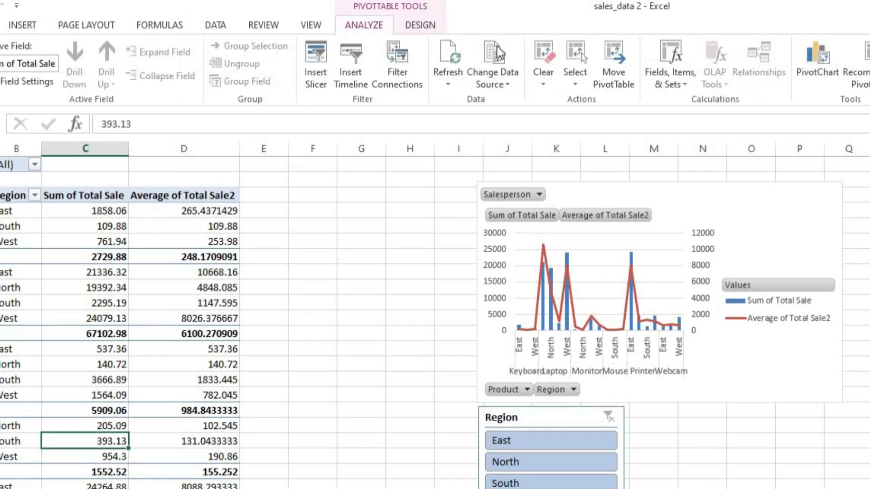
{"action": "left_click", "coordinate": [449, 57]}
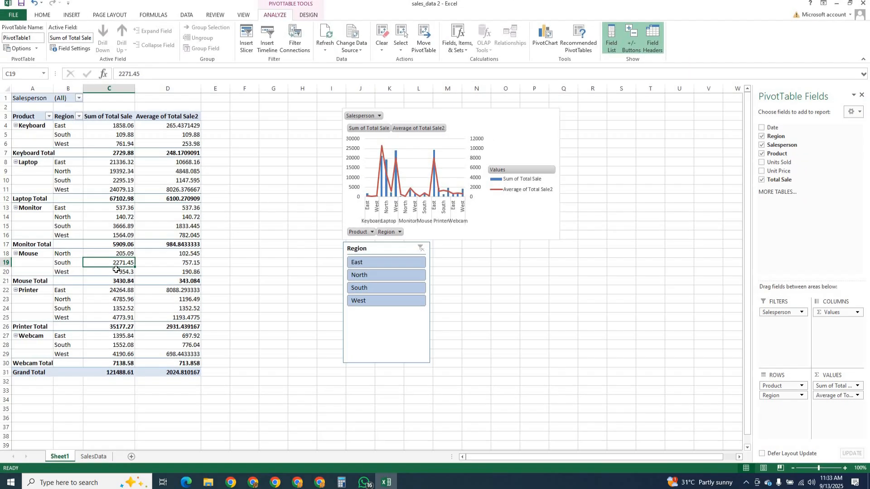